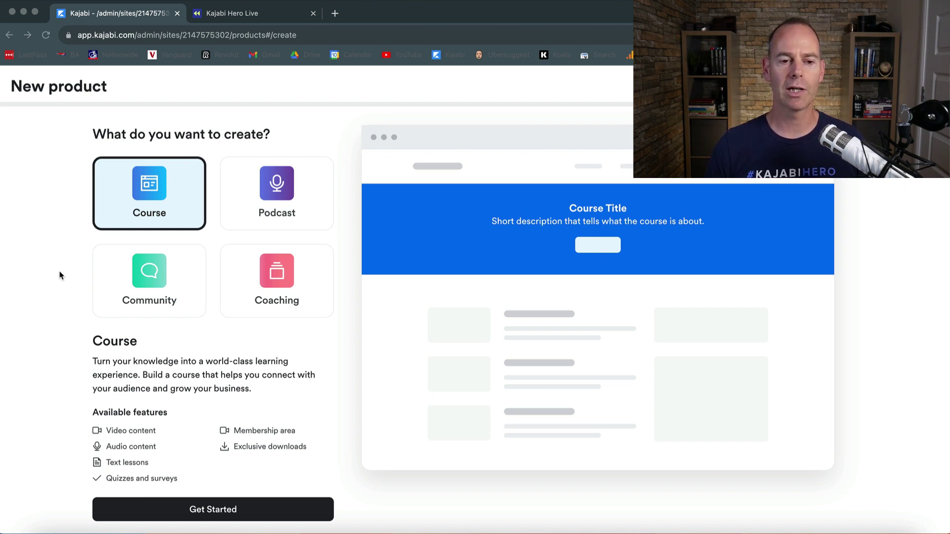
# - Compare the Course and Community product types, leaving Community selected to show its Access Group features
pyautogui.click(150, 280)
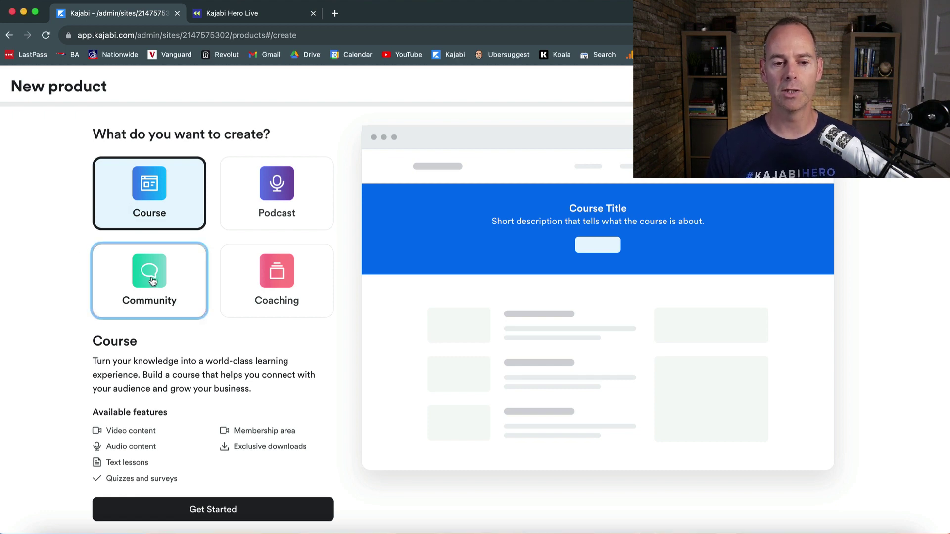
pyautogui.click(151, 199)
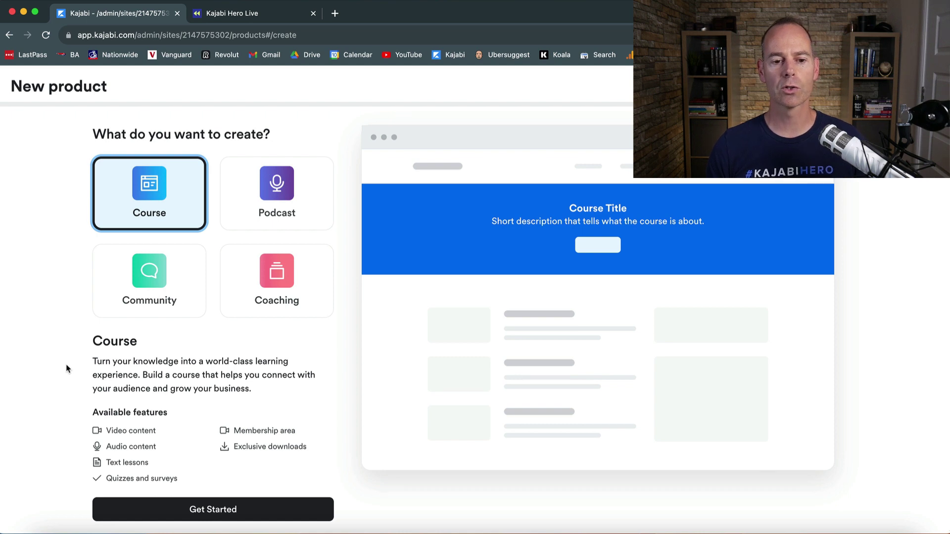
pyautogui.moveTo(69, 367); pyautogui.dragTo(256, 391)
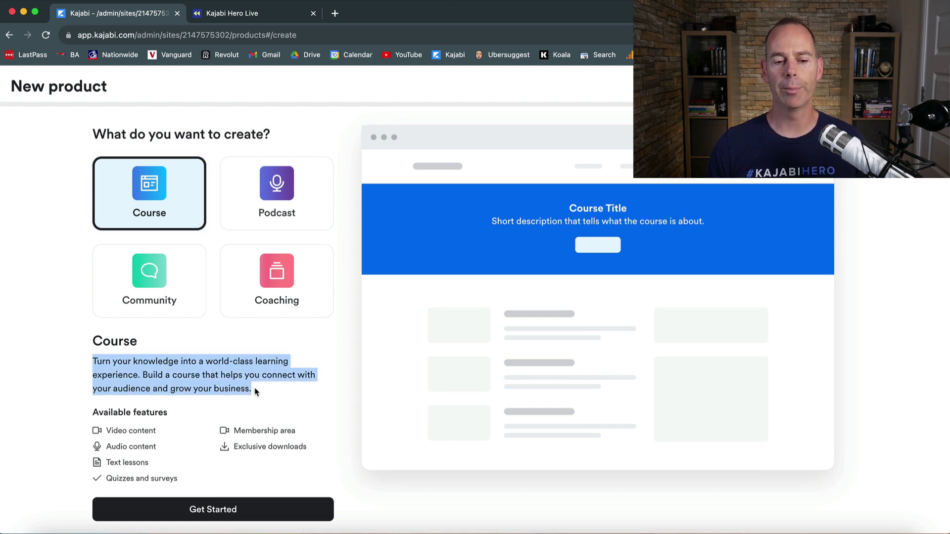
pyautogui.click(256, 391)
pyautogui.scroll(-1, 131, 408)
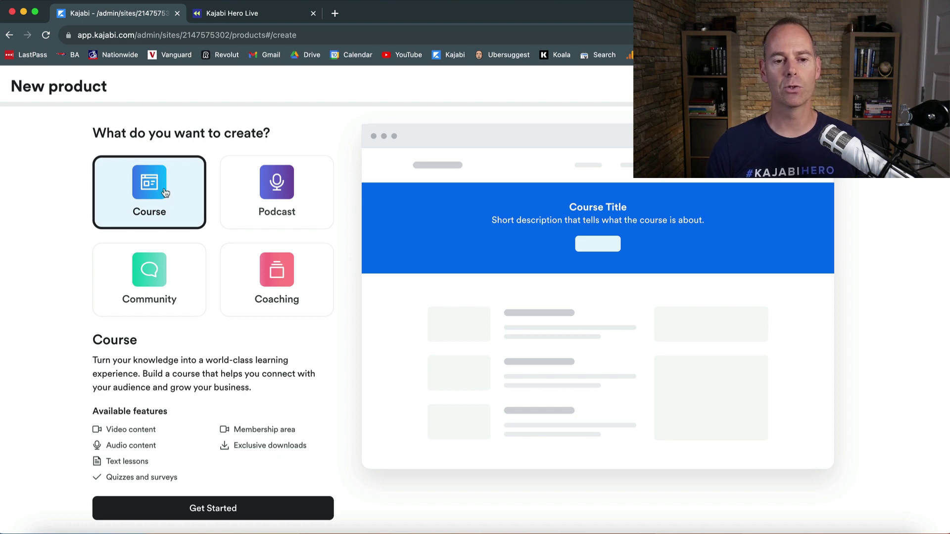
pyautogui.click(153, 270)
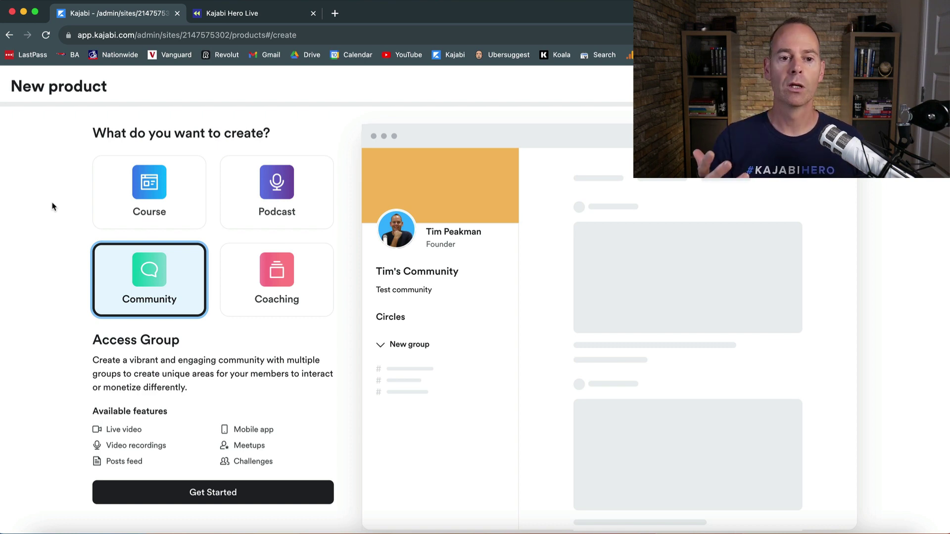
# - From the Kajabi Hero Live library, open the KHL 2023 community and Replays course in new tabs
pyautogui.click(264, 16)
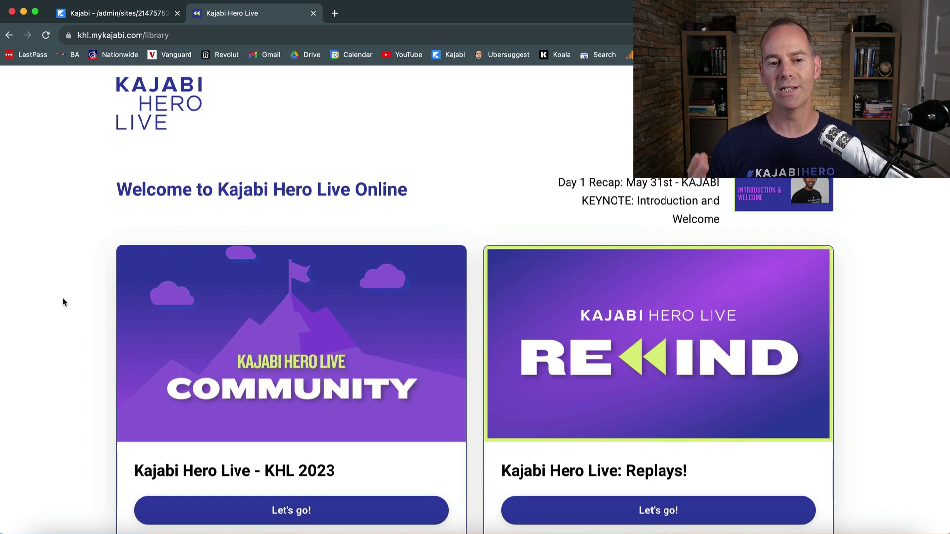
pyautogui.scroll(-2, 63, 302)
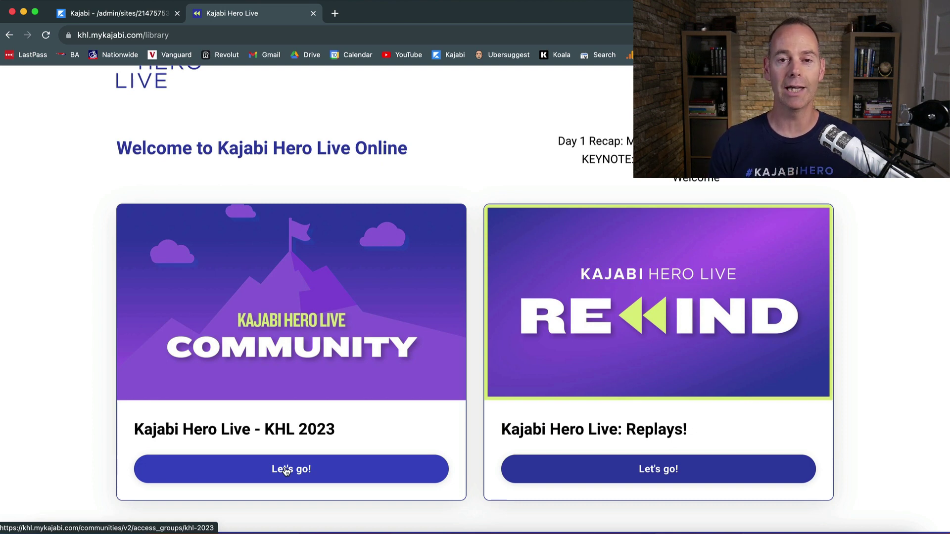
pyautogui.rightClick(286, 471)
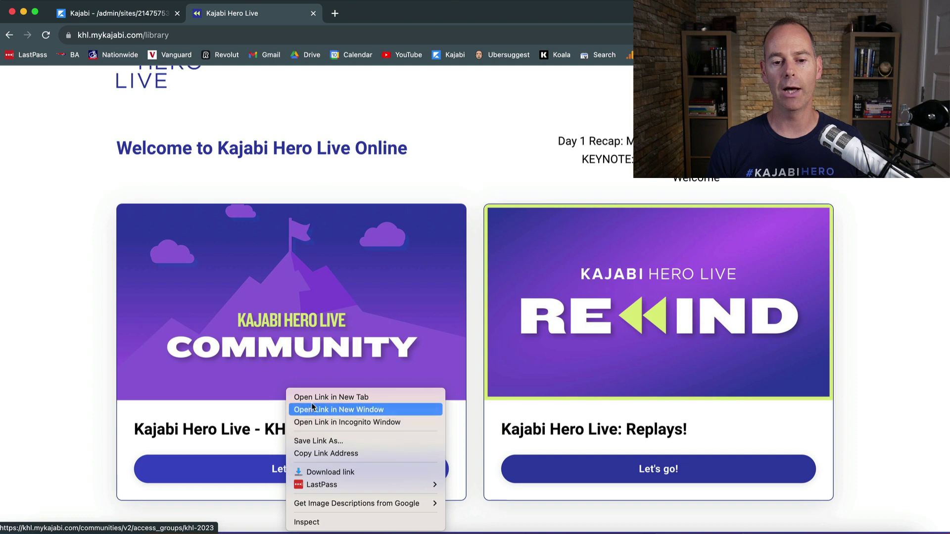
pyautogui.click(415, 396)
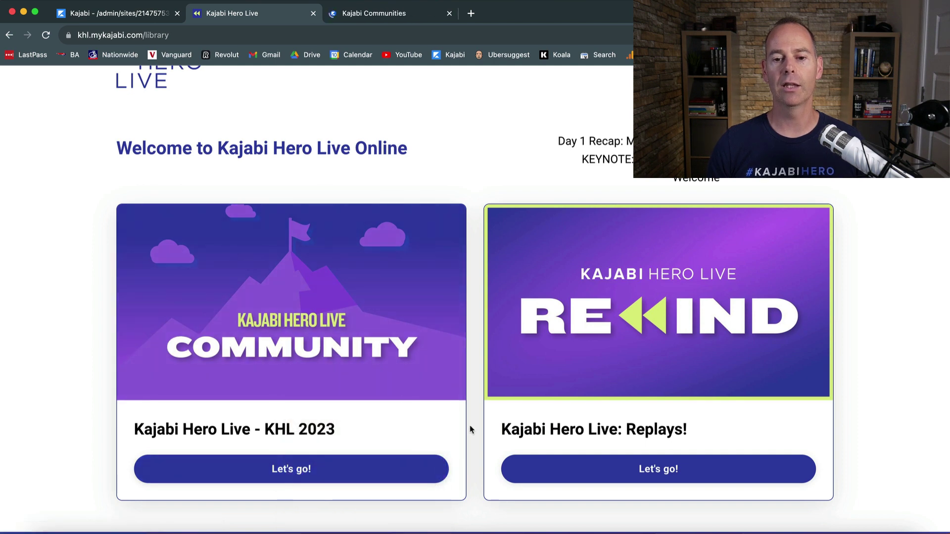
pyautogui.rightClick(651, 470)
pyautogui.click(667, 397)
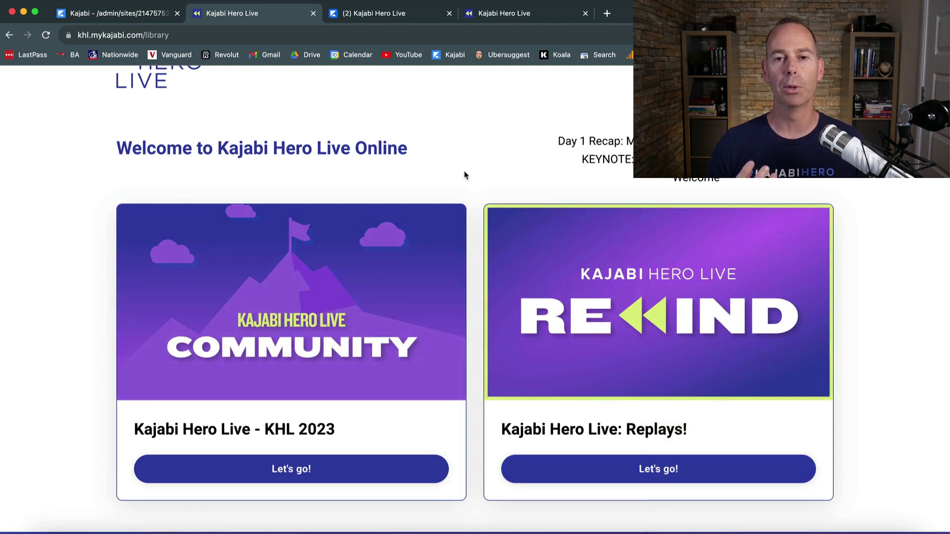
pyautogui.click(378, 17)
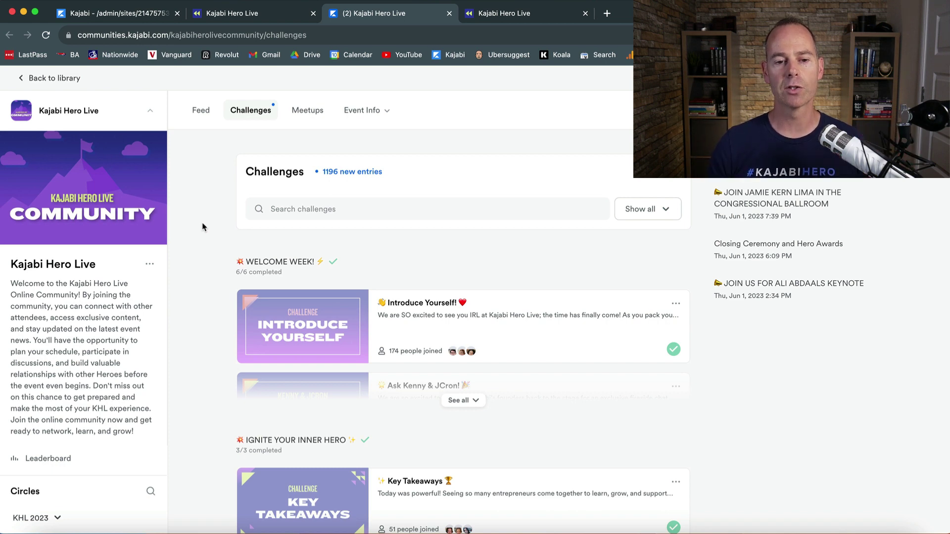
# - Scroll through the Hero Live community's Feed of posts
pyautogui.click(202, 115)
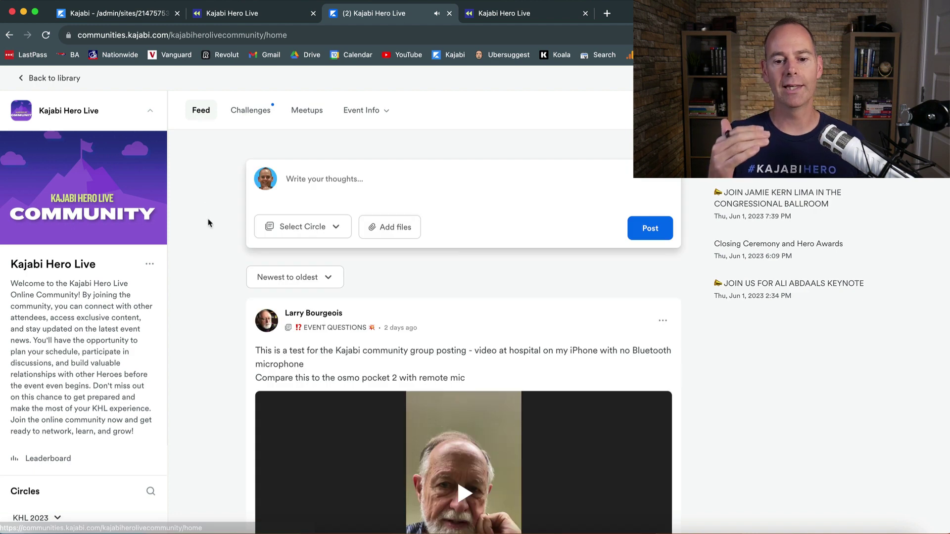
pyautogui.scroll(-8, 208, 223)
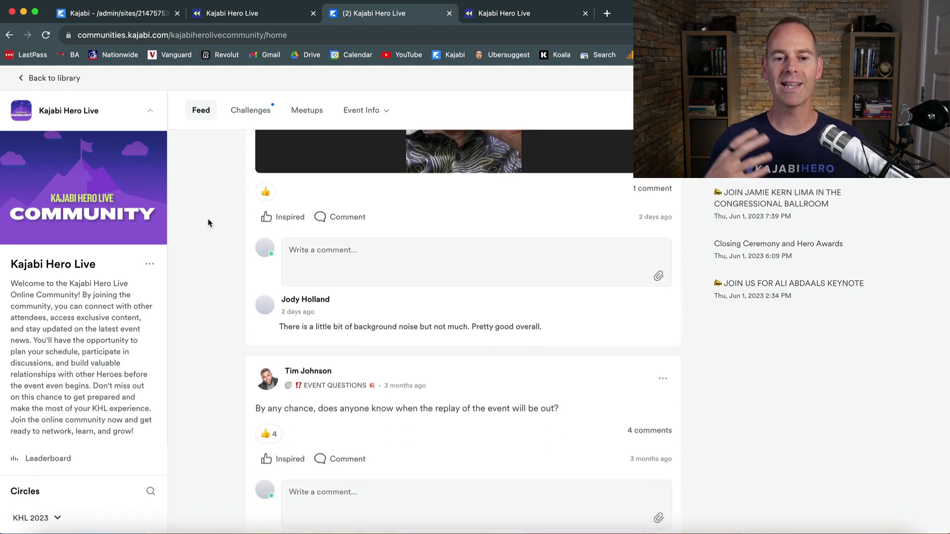
pyautogui.scroll(-2, 208, 223)
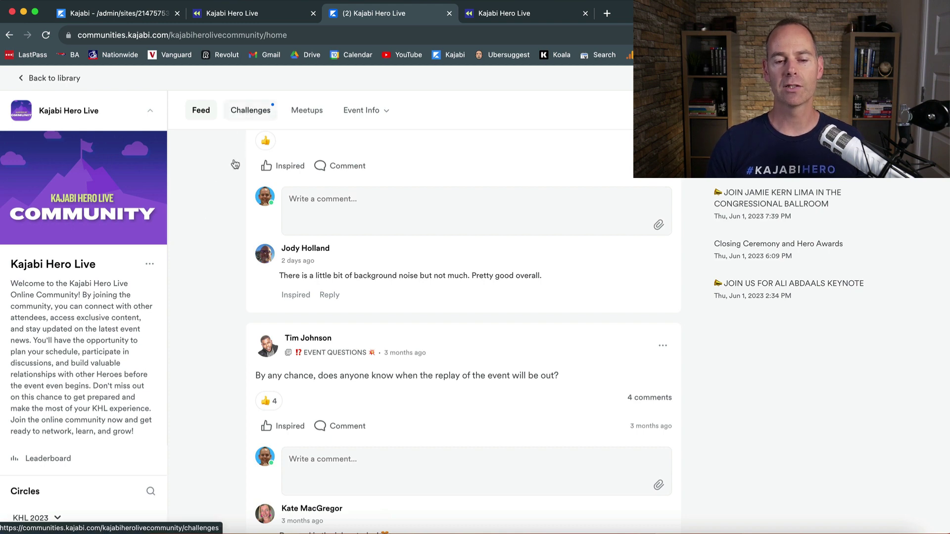
# - Browse the Challenges list (Welcome Week, Ignite Your Inner Hero), then go to Meetups
pyautogui.click(251, 117)
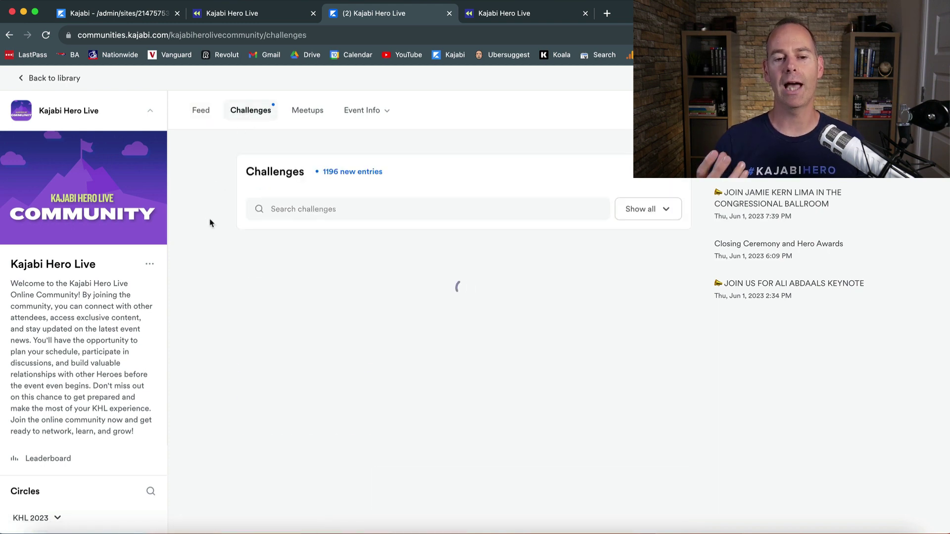
pyautogui.scroll(-2, 215, 312)
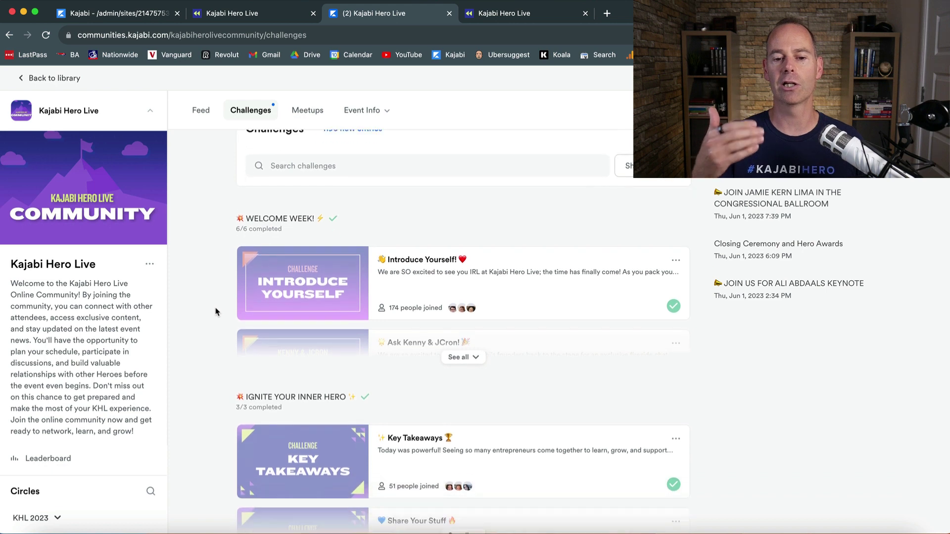
pyautogui.scroll(-5, 216, 312)
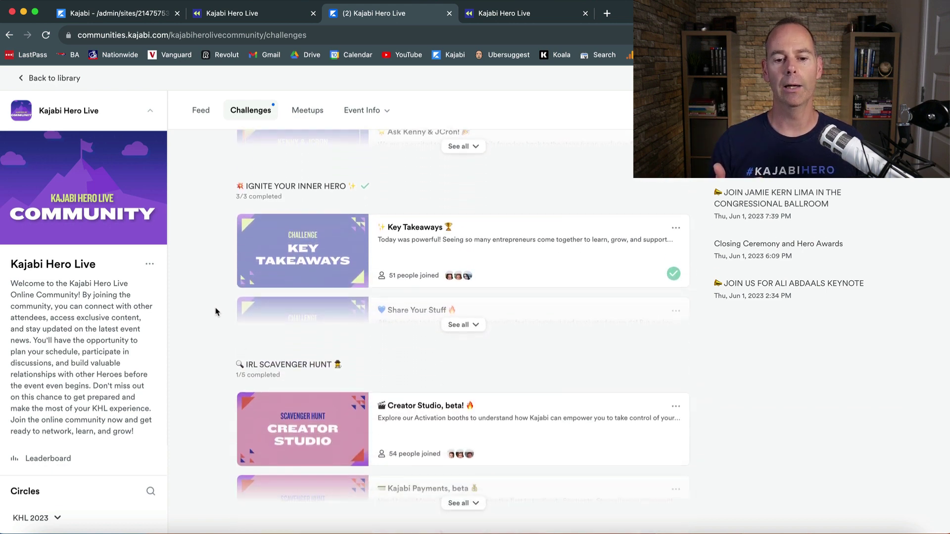
pyautogui.scroll(-5, 215, 312)
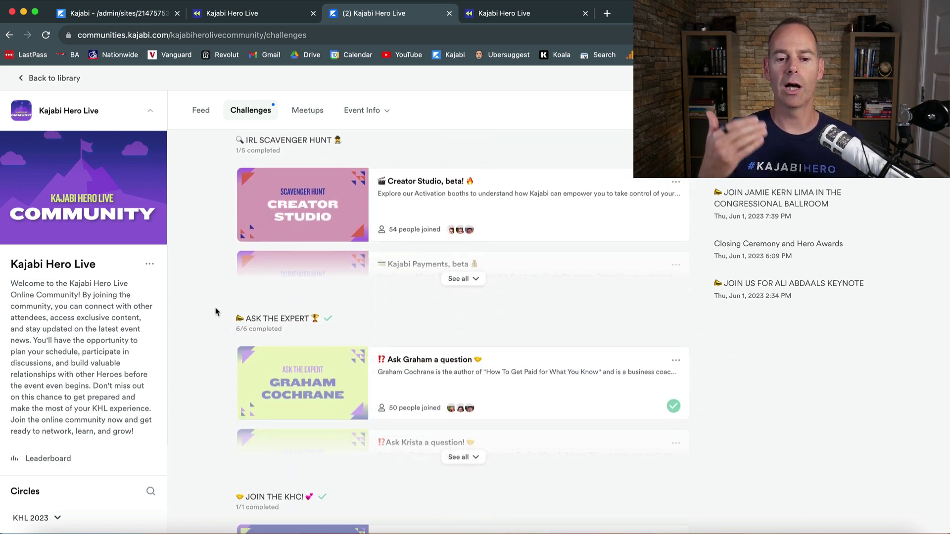
pyautogui.scroll(-5, 216, 312)
pyautogui.scroll(10, 215, 312)
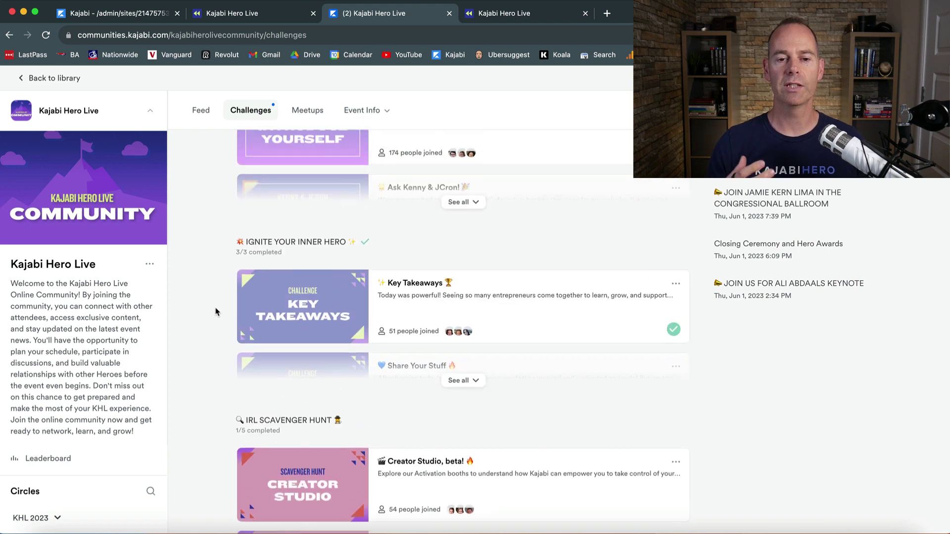
pyautogui.scroll(5, 216, 312)
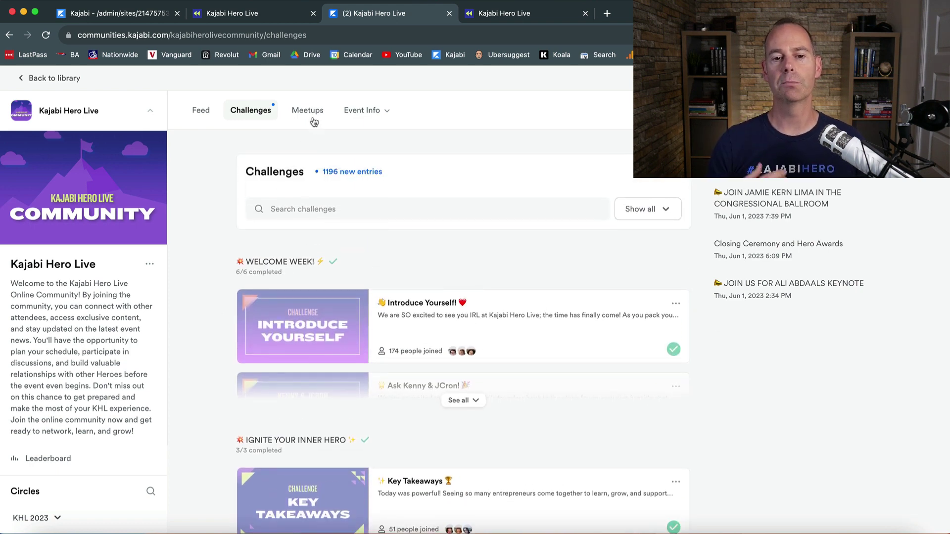
pyautogui.click(314, 121)
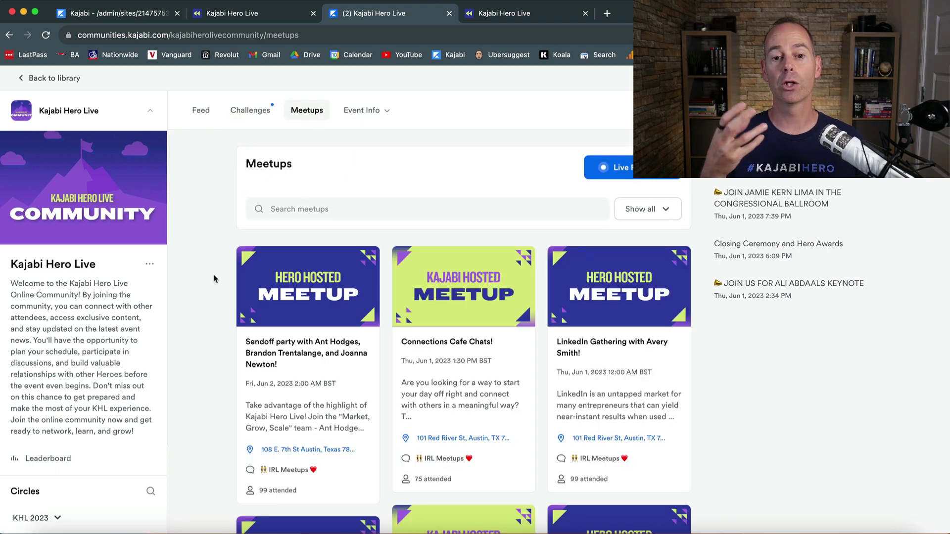
# - Look over the hosted meetup cards, then open the Event Info resource page
pyautogui.scroll(-1, 214, 279)
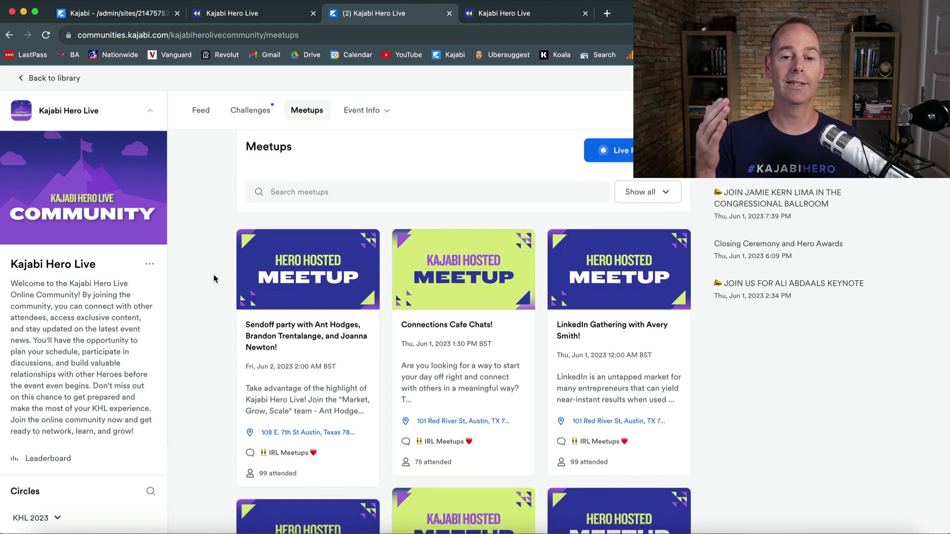
pyautogui.scroll(-1, 213, 279)
pyautogui.scroll(1, 213, 278)
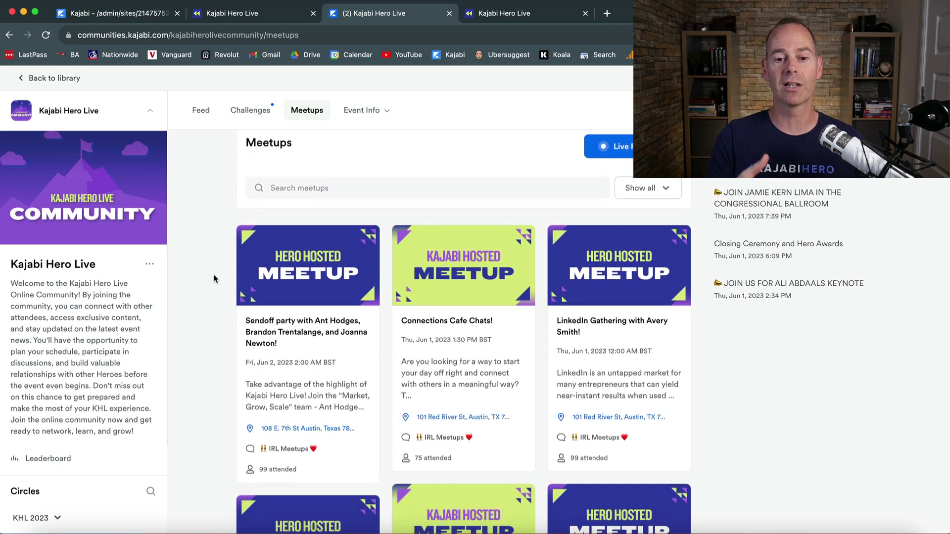
pyautogui.scroll(1, 214, 279)
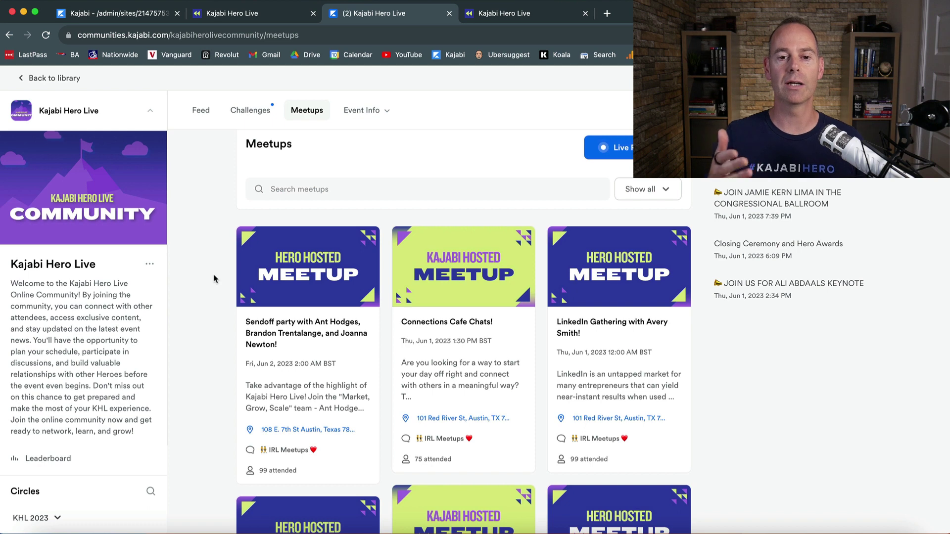
pyautogui.click(361, 110)
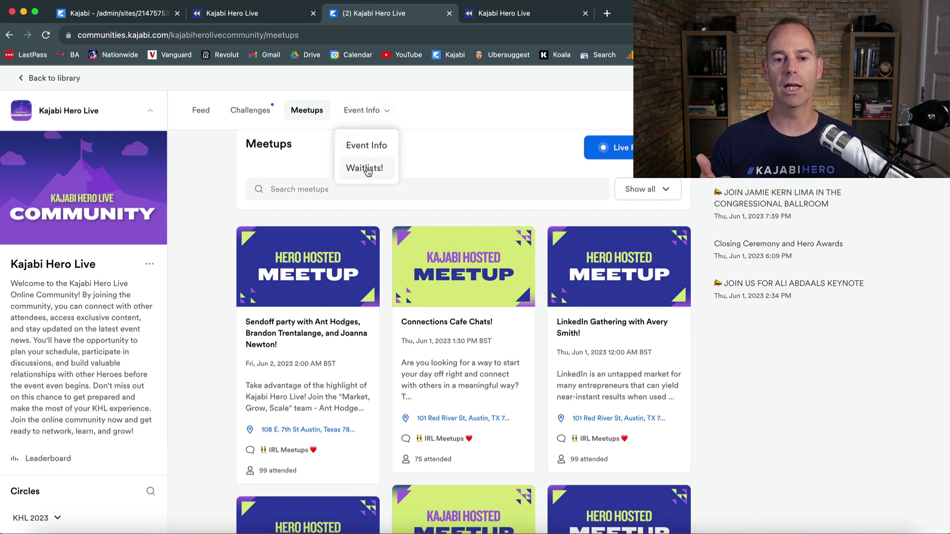
pyautogui.click(366, 146)
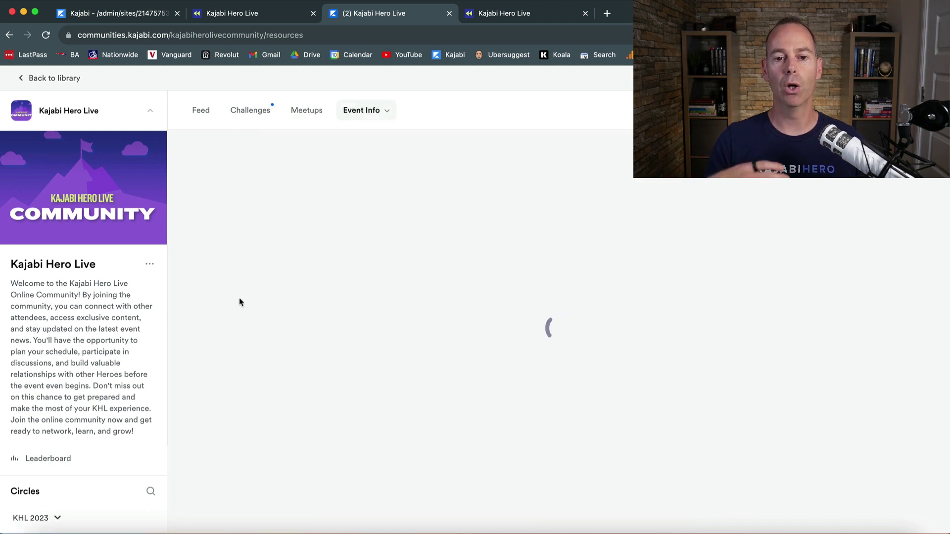
# - Scroll through the welcome video, Event Agenda table and 3rd and 7th floor maps
pyautogui.scroll(-2, 261, 384)
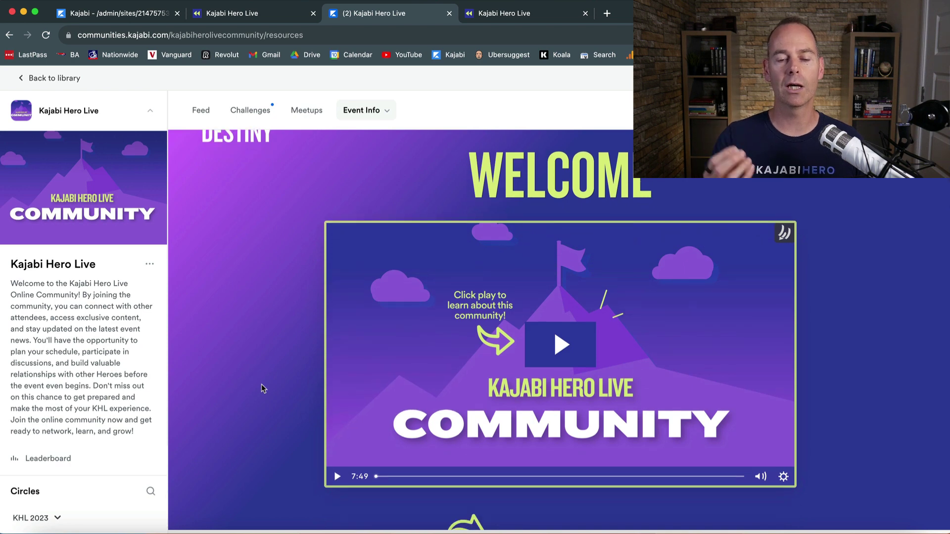
pyautogui.scroll(-1, 261, 384)
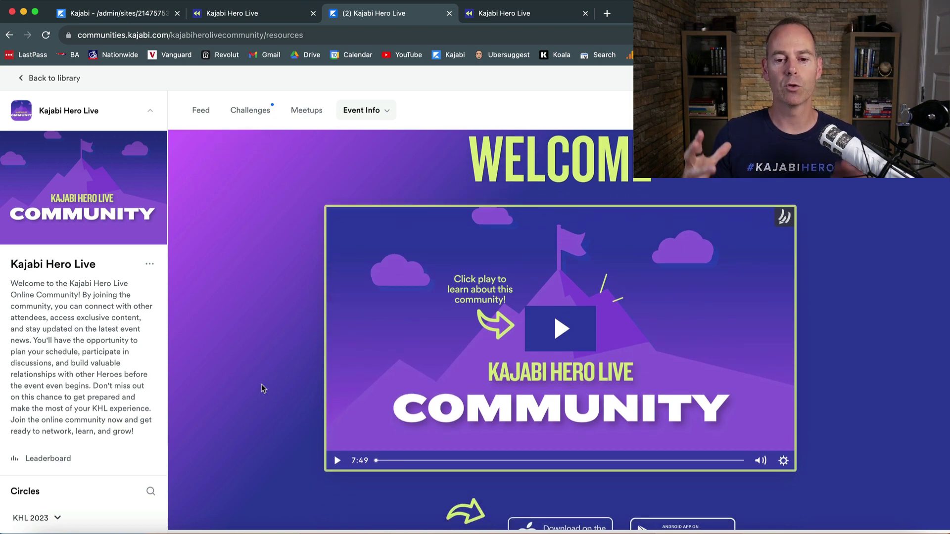
pyautogui.scroll(-2, 261, 384)
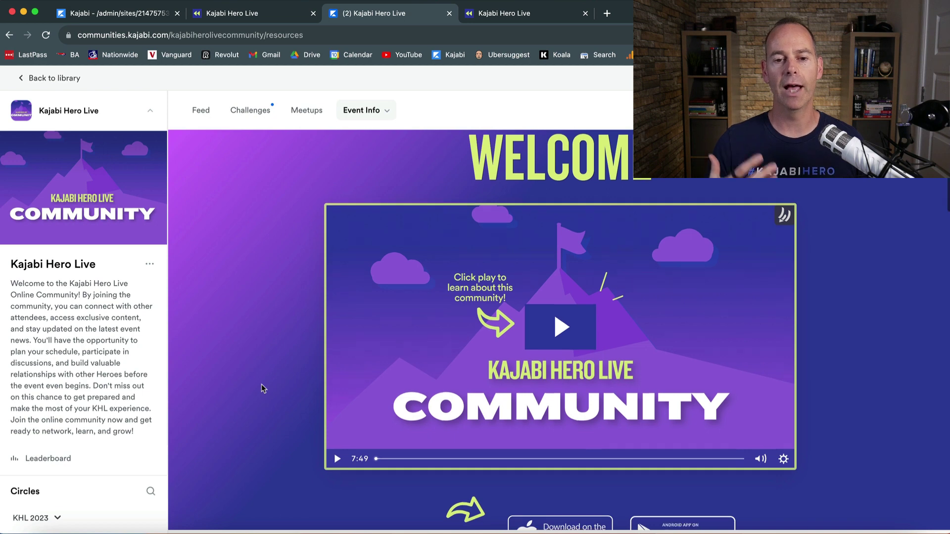
pyautogui.scroll(-10, 261, 384)
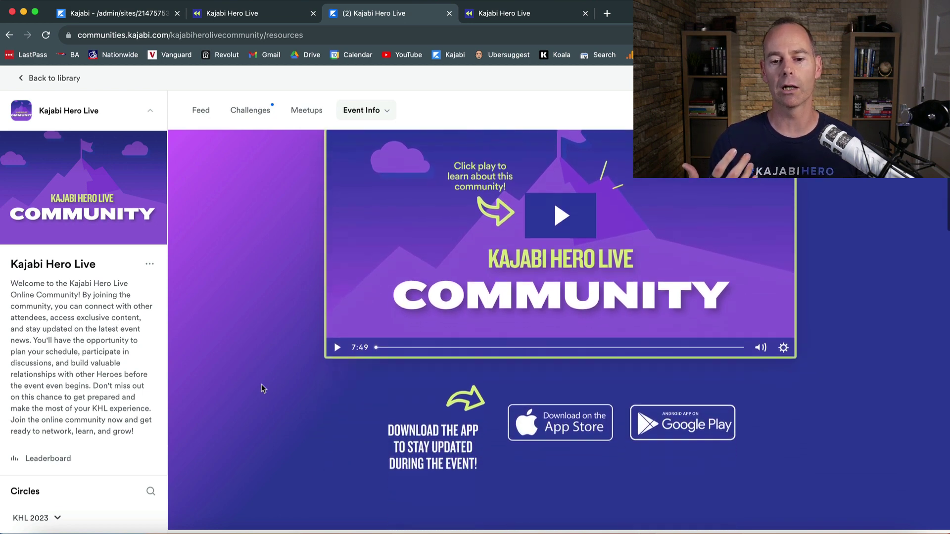
pyautogui.scroll(-5, 261, 384)
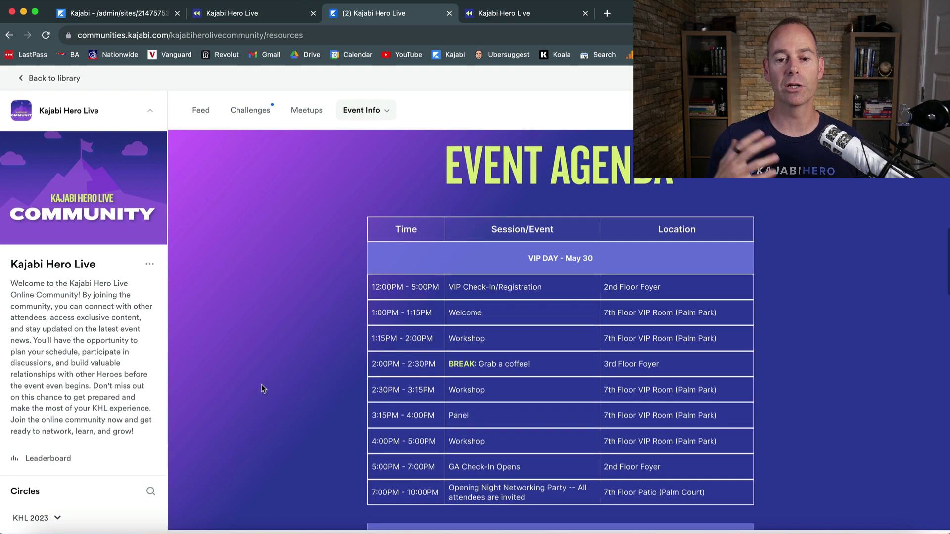
pyautogui.scroll(-14, 261, 384)
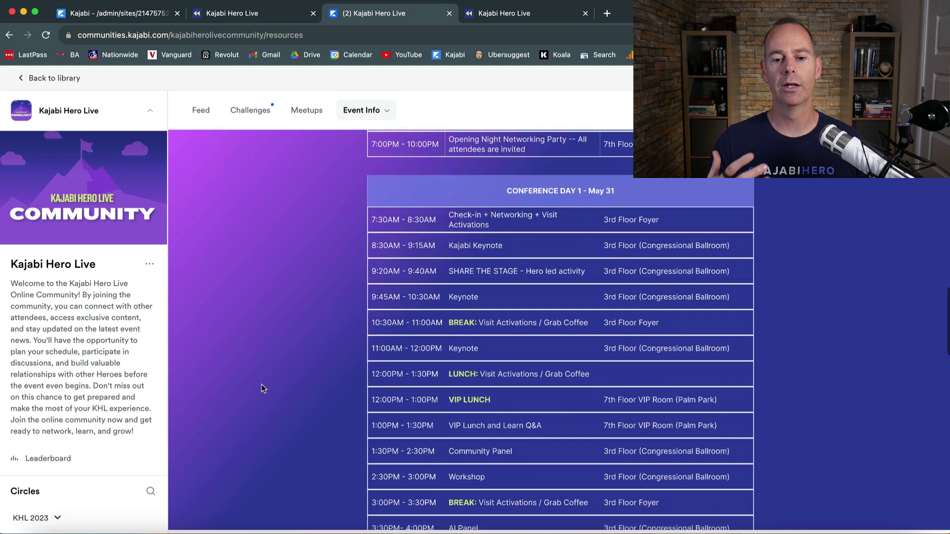
pyautogui.scroll(-20, 261, 384)
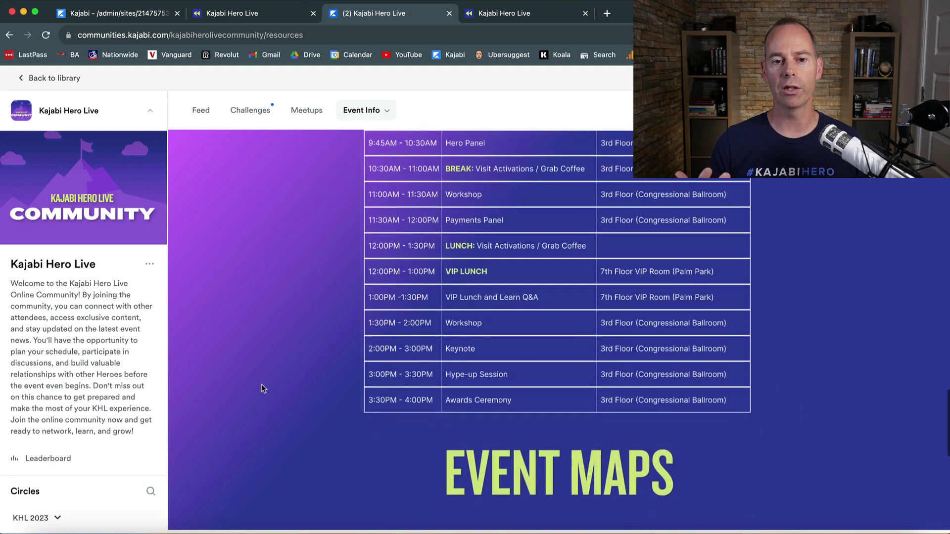
pyautogui.scroll(-15, 261, 383)
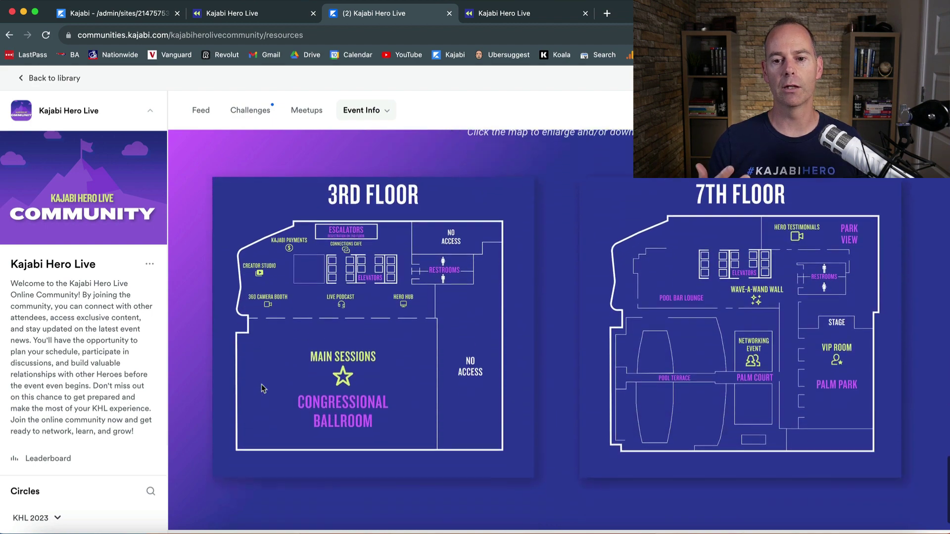
pyautogui.scroll(1, 261, 384)
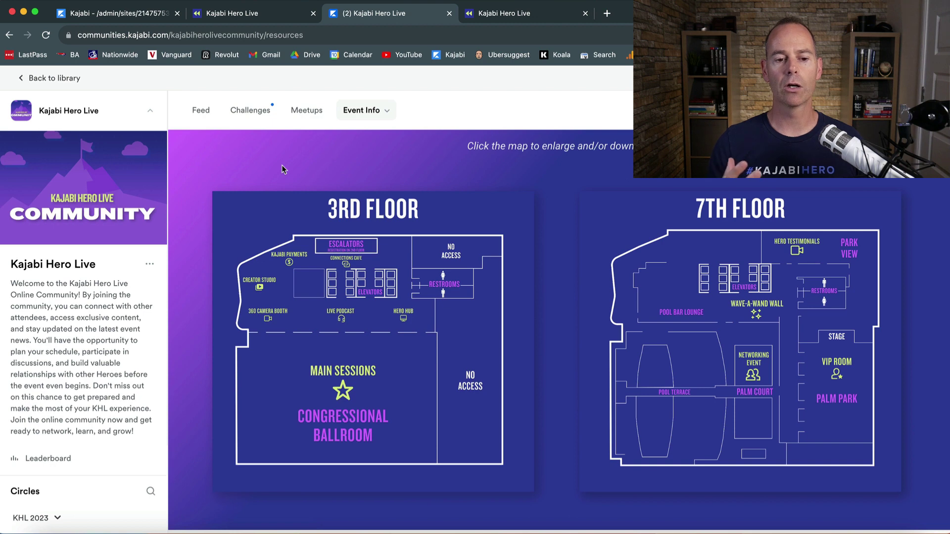
pyautogui.scroll(-3, 81, 341)
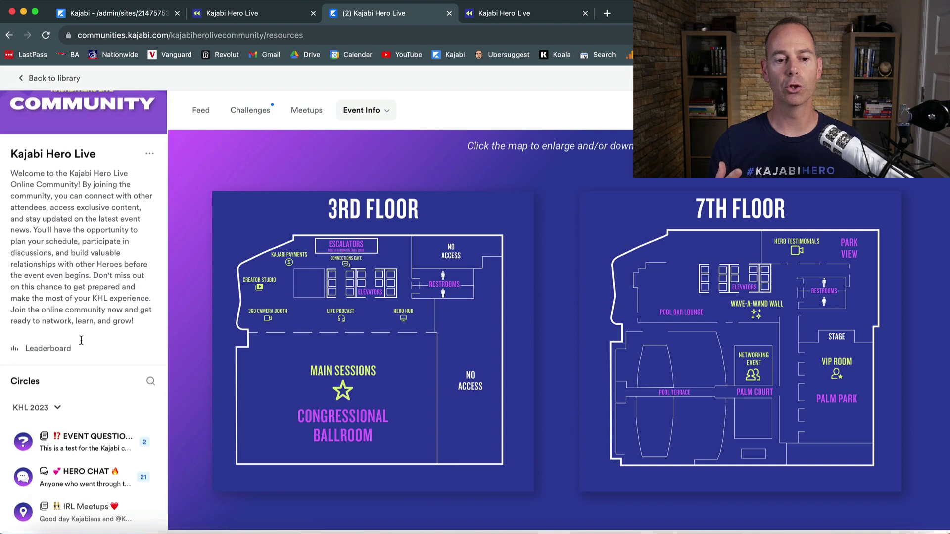
# - Visit the EVENT QUESTIONS, HERO CHAT and IRL Meetups circles, then bring up the Rewind replays course
pyautogui.click(83, 442)
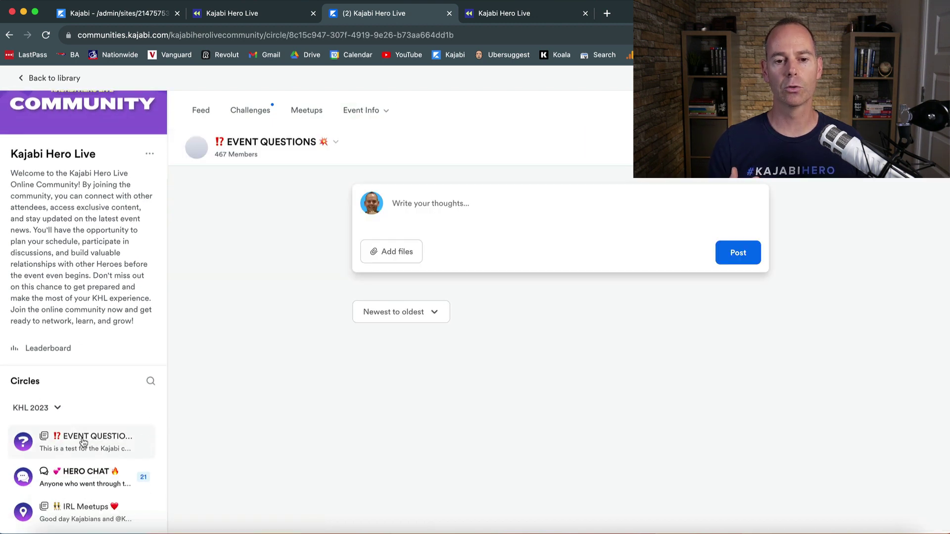
pyautogui.click(82, 469)
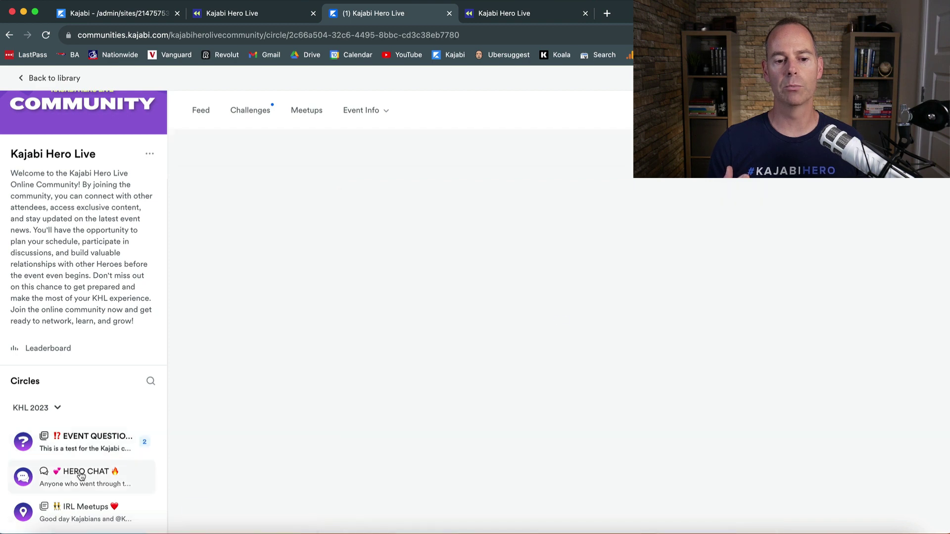
pyautogui.click(82, 516)
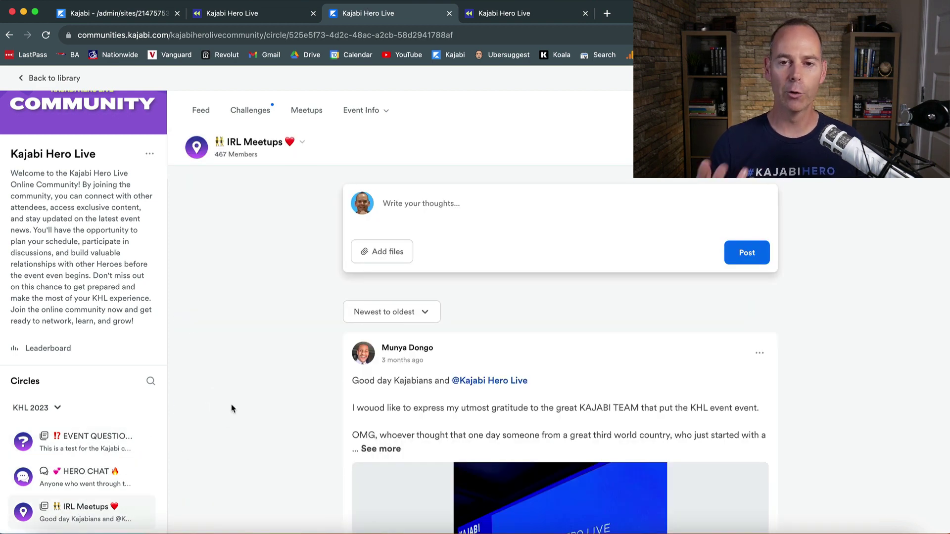
pyautogui.scroll(3, 20, 252)
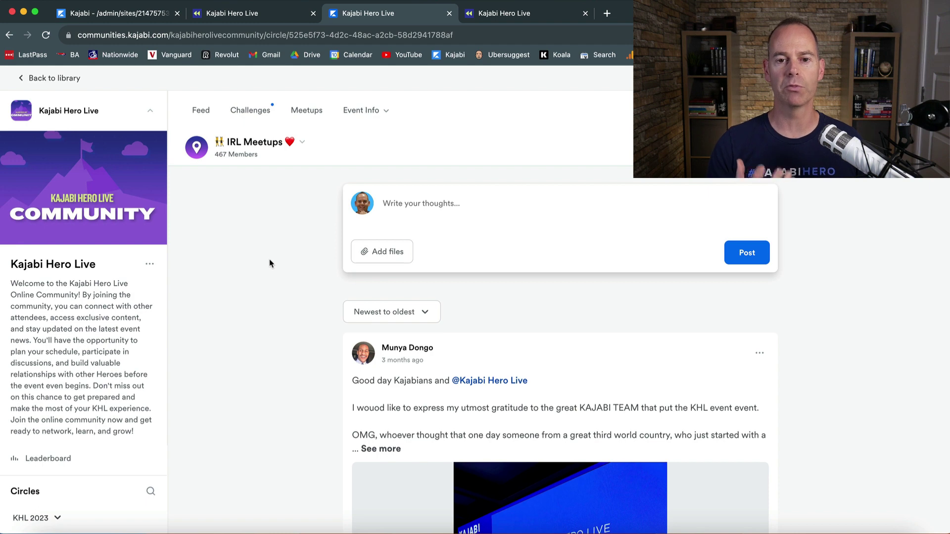
pyautogui.click(508, 18)
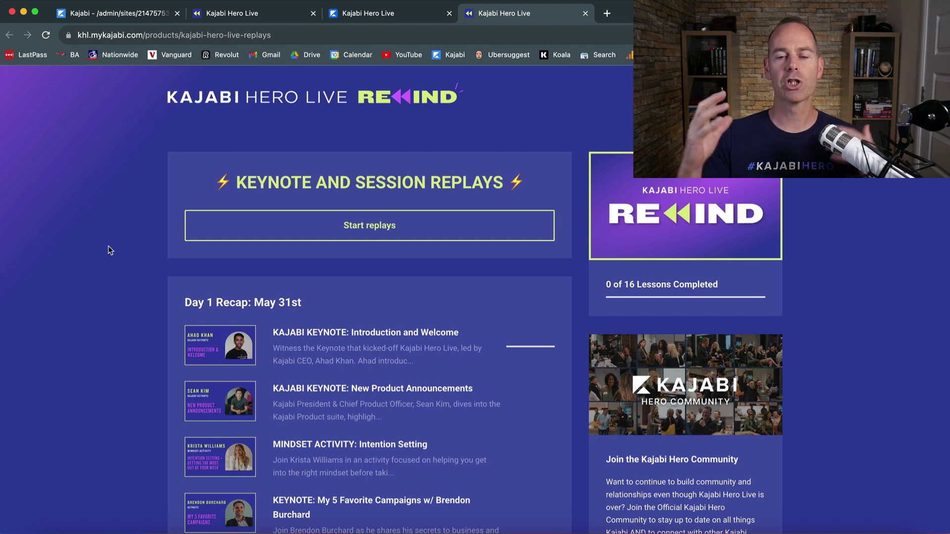
pyautogui.scroll(-2, 109, 251)
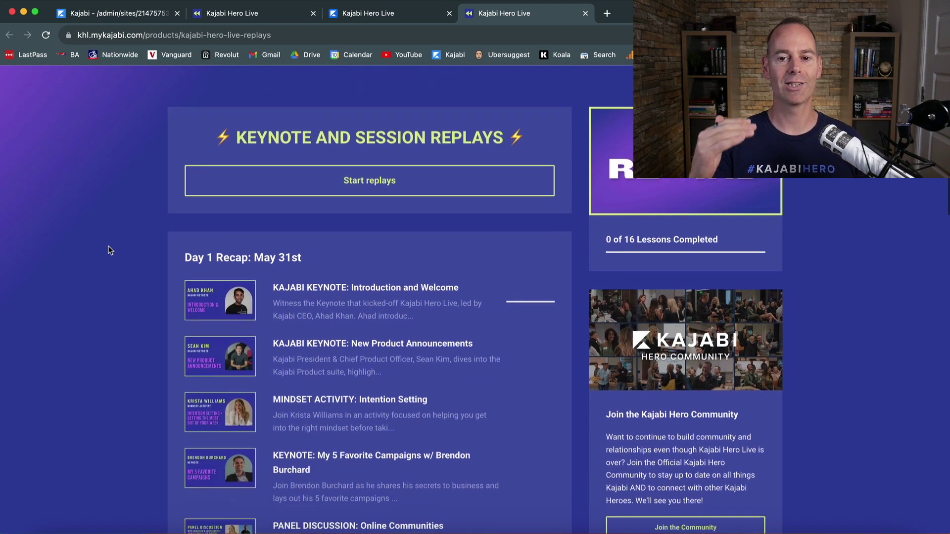
pyautogui.scroll(-1, 110, 250)
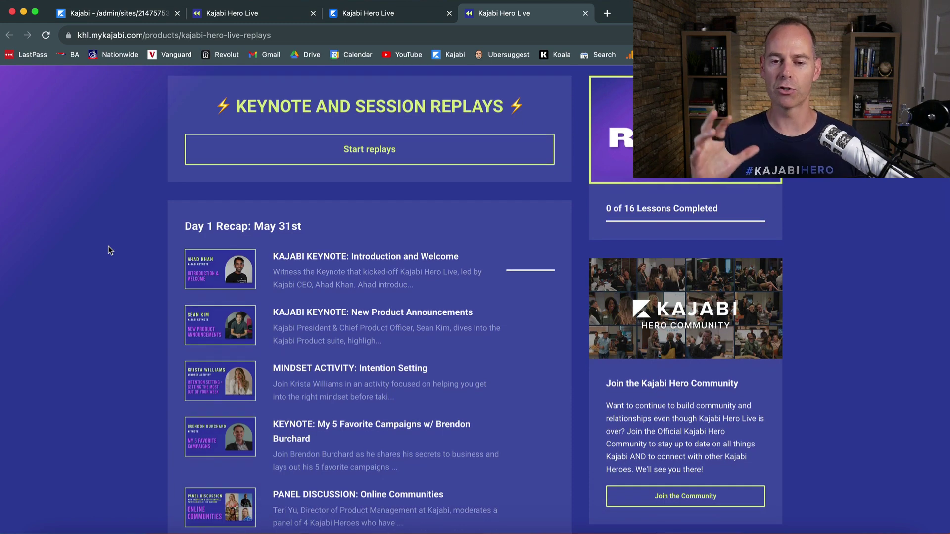
pyautogui.scroll(-5, 110, 250)
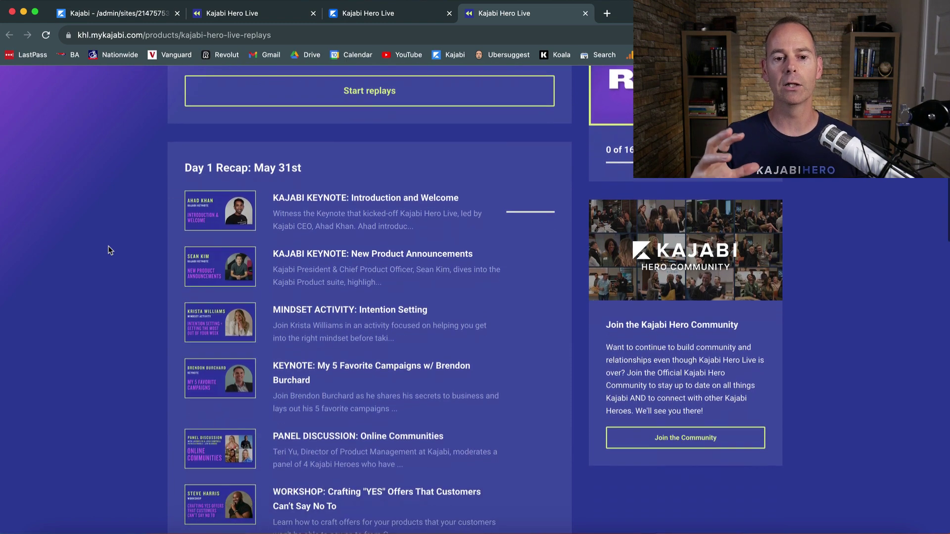
pyautogui.scroll(-20, 110, 250)
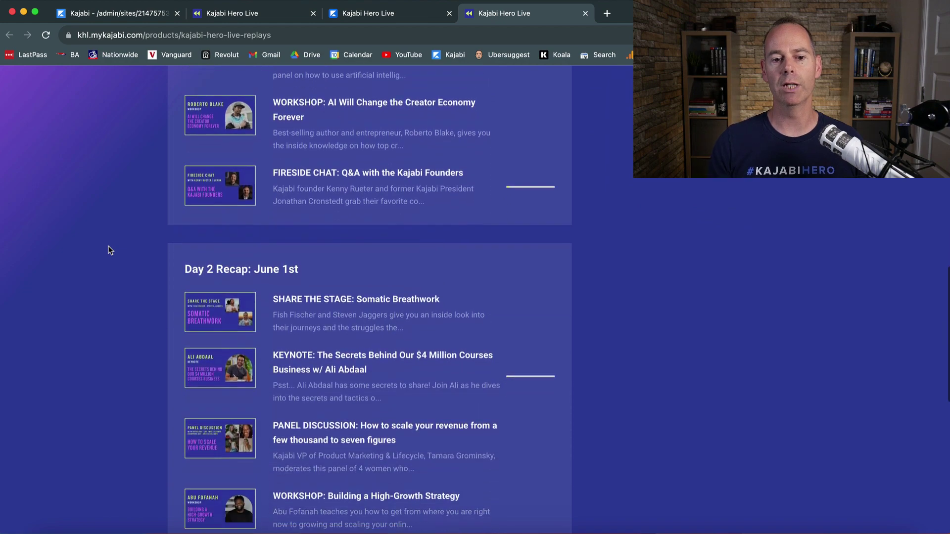
pyautogui.scroll(-10, 109, 250)
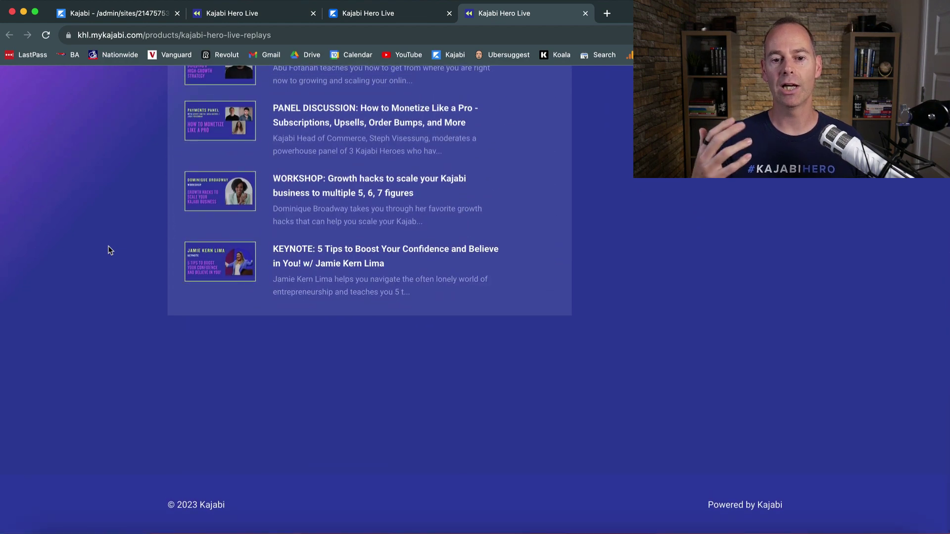
pyautogui.scroll(20, 110, 251)
pyautogui.scroll(3, 109, 251)
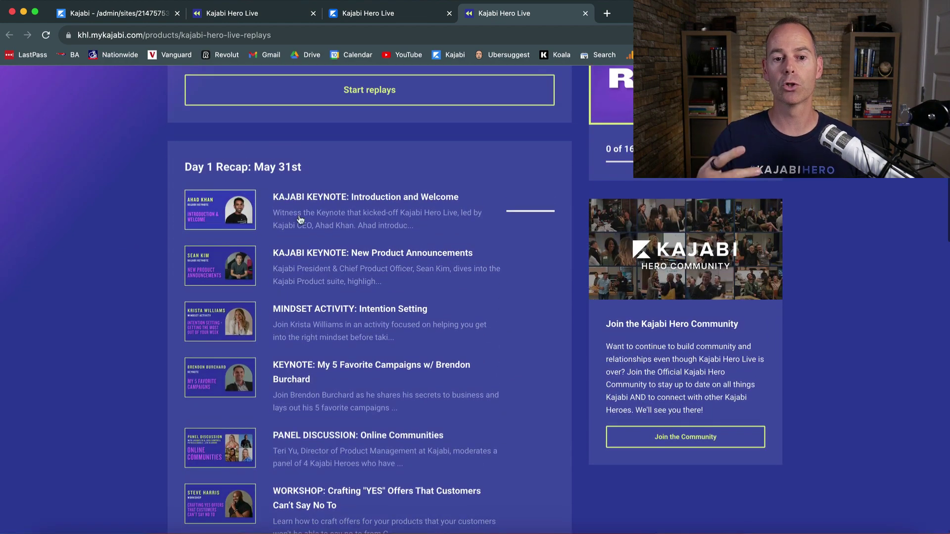
# - Read through the KAJABI KEYNOTE: Introduction and Welcome lesson, then return to the IRL Meetups circle
pyautogui.click(340, 198)
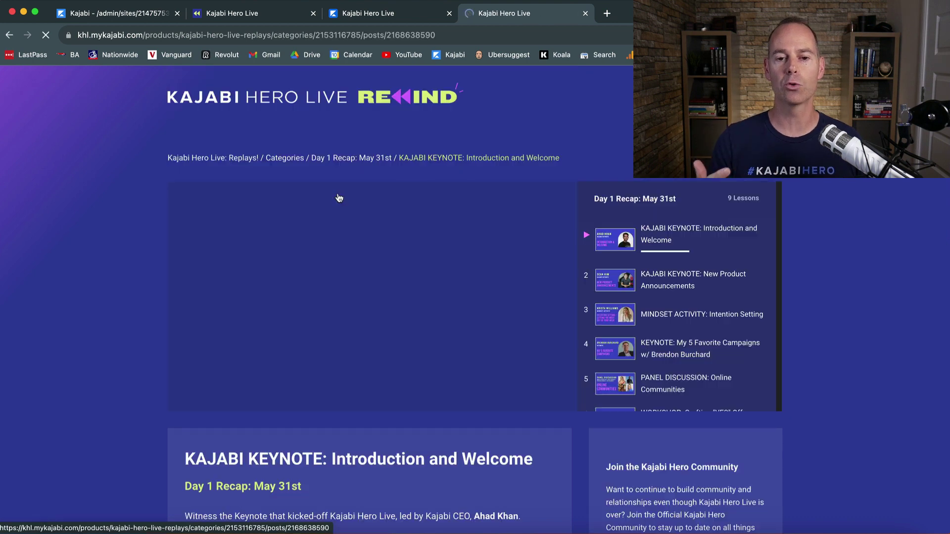
pyautogui.scroll(-2, 142, 322)
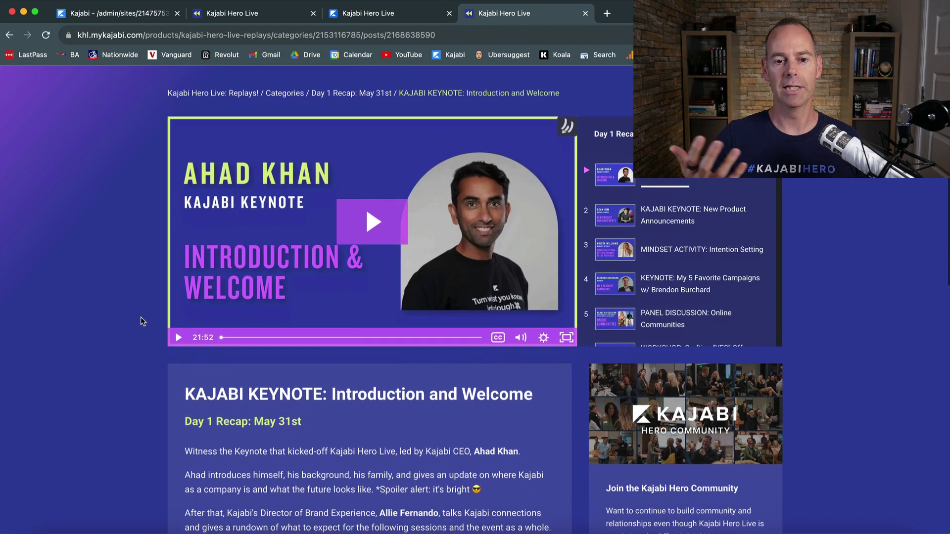
pyautogui.scroll(-5, 142, 322)
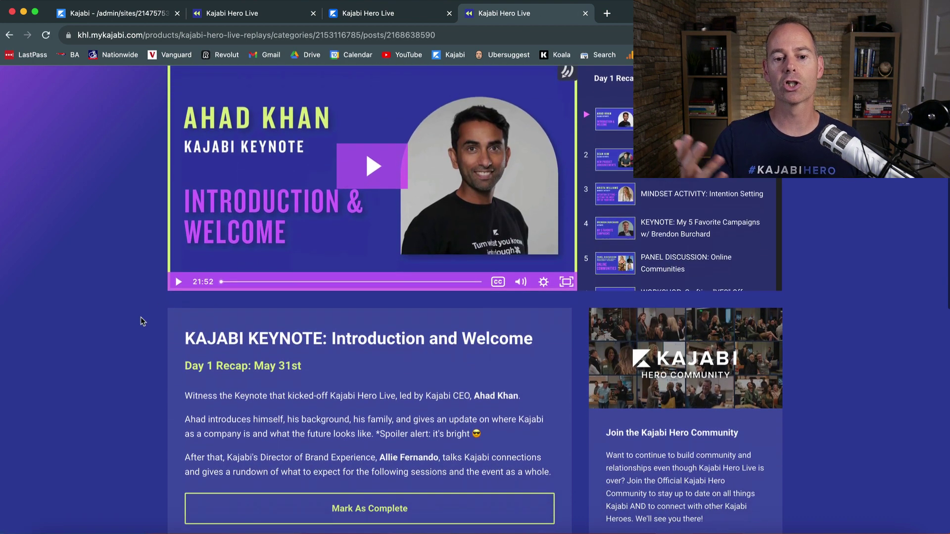
pyautogui.scroll(-5, 140, 321)
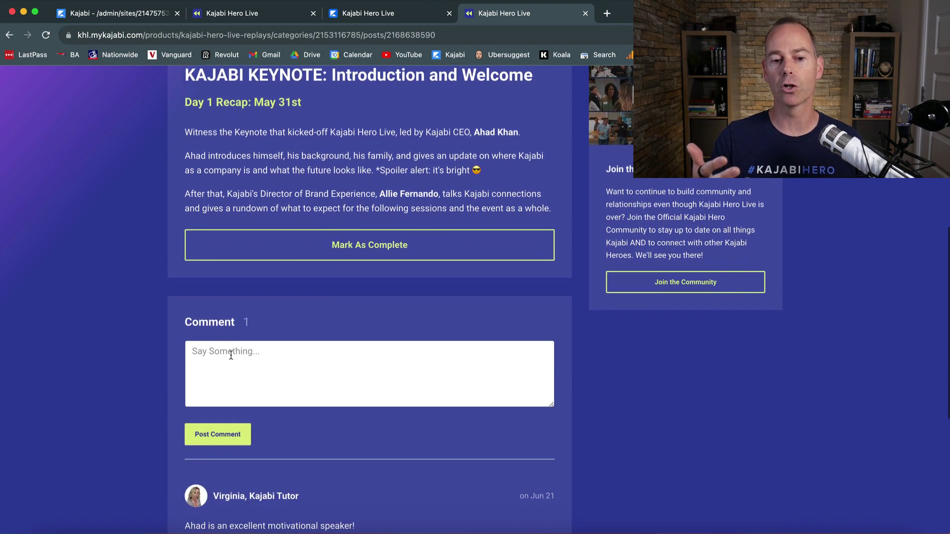
pyautogui.scroll(-8, 153, 405)
pyautogui.scroll(15, 153, 403)
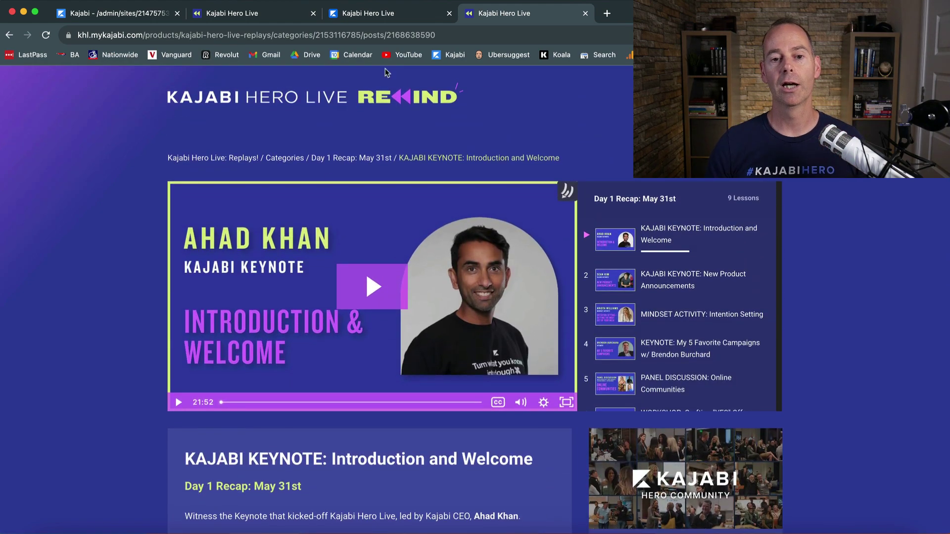
pyautogui.click(393, 21)
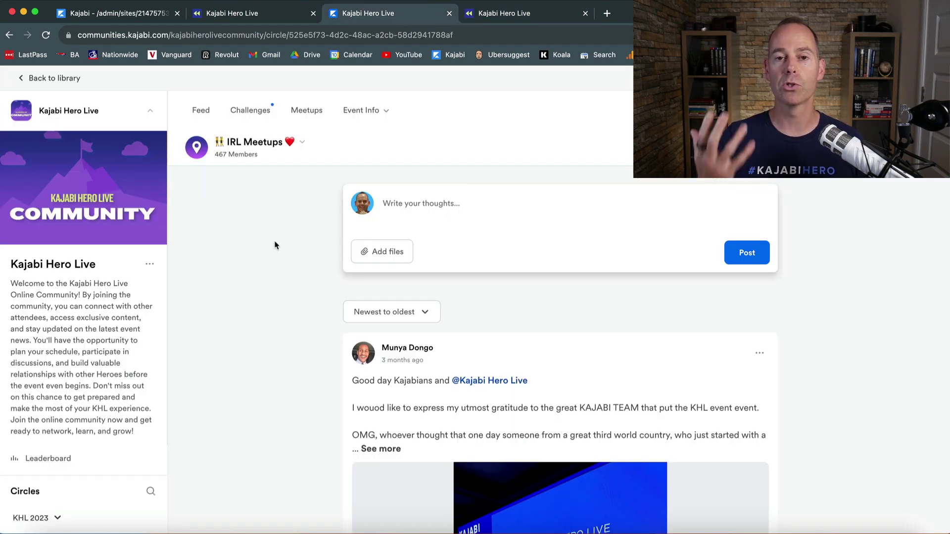
# - Glance at the keynote replay lesson, then return to the New product page with Community chosen
pyautogui.click(547, 17)
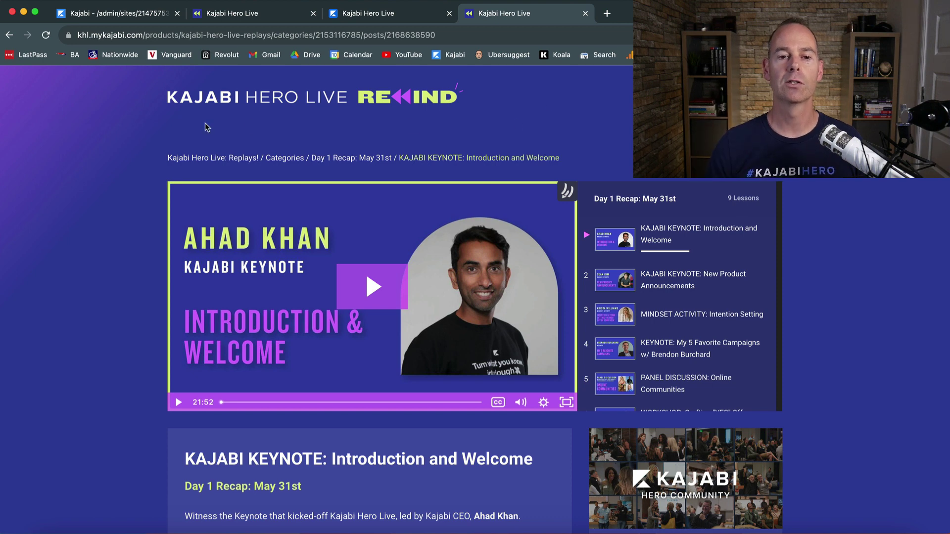
pyautogui.click(113, 14)
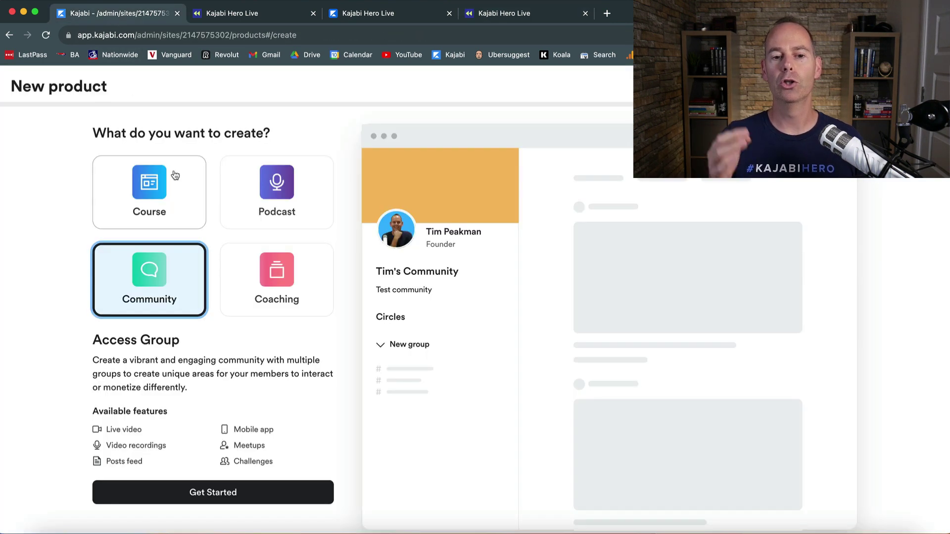